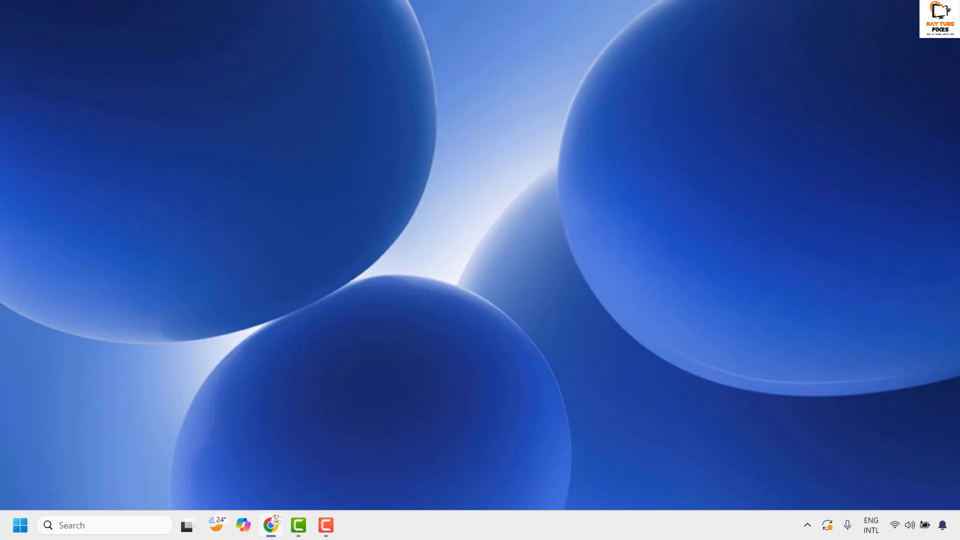
Step: Filter Settings' Installed apps list by 'xbox' and open the Xbox app's options menu
right_click(19, 525)
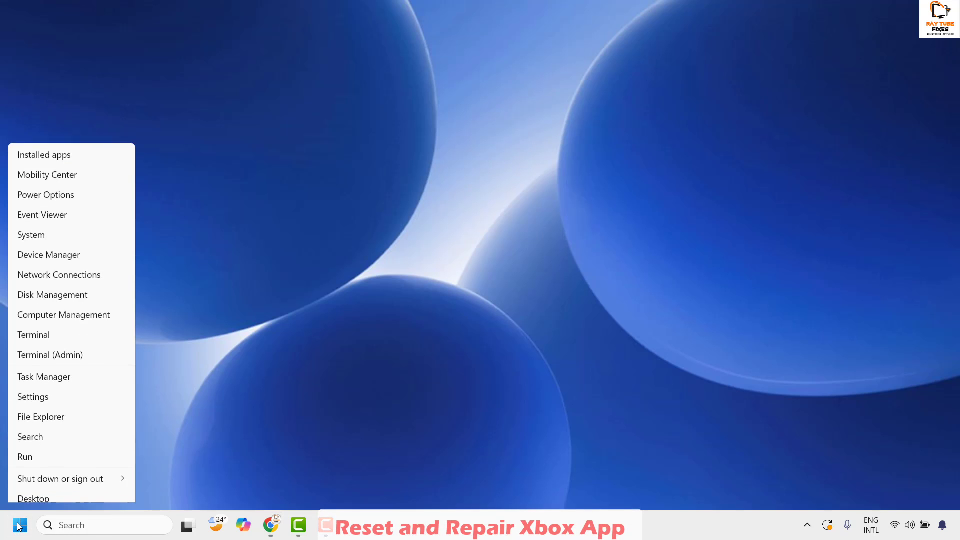
click(45, 392)
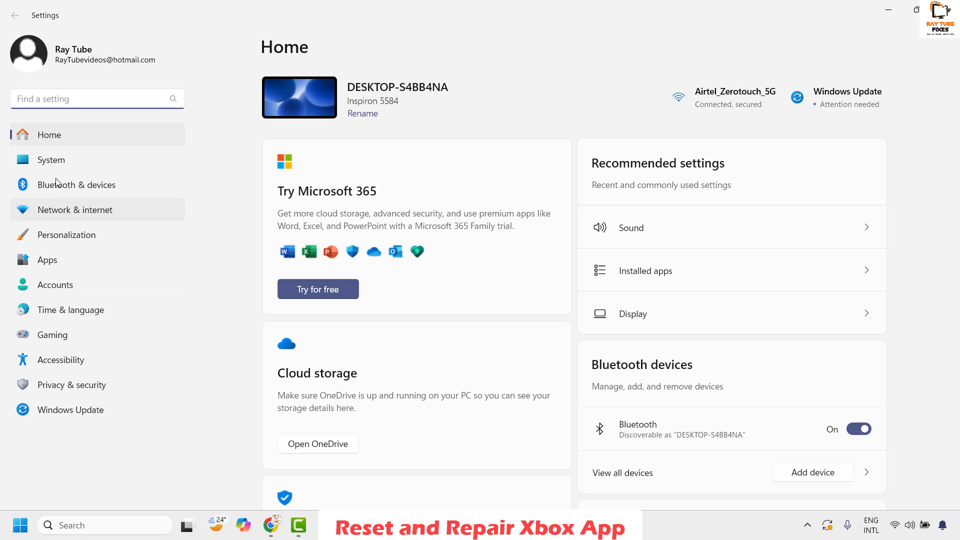
click(59, 252)
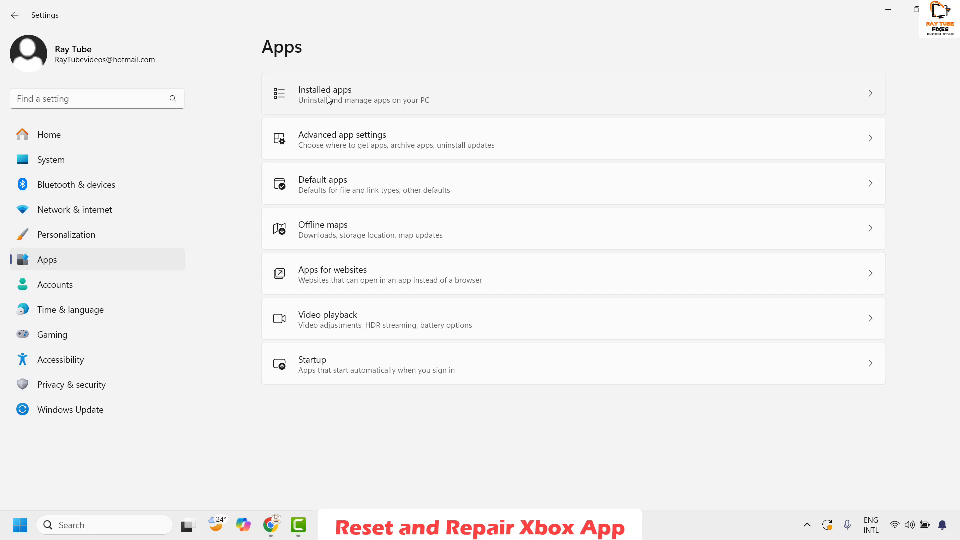
click(329, 100)
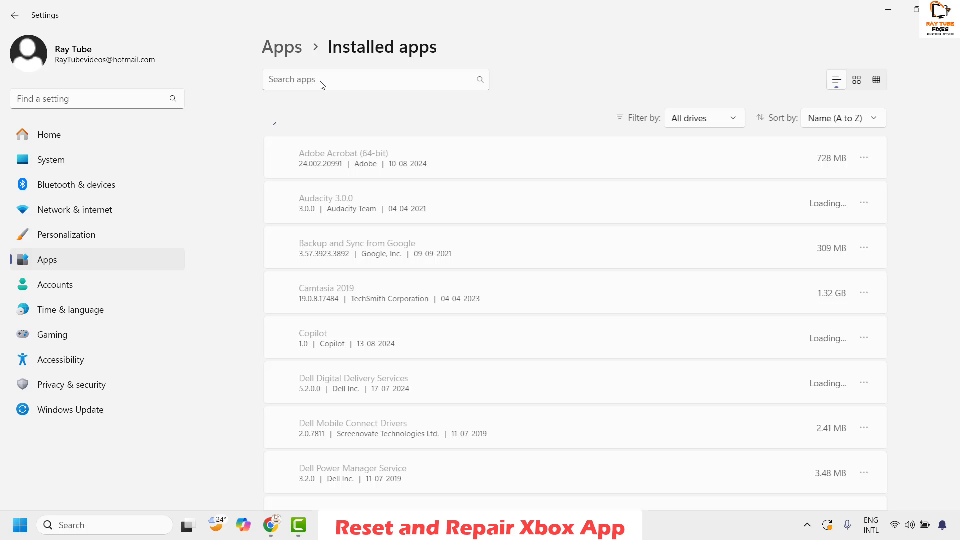
click(321, 80)
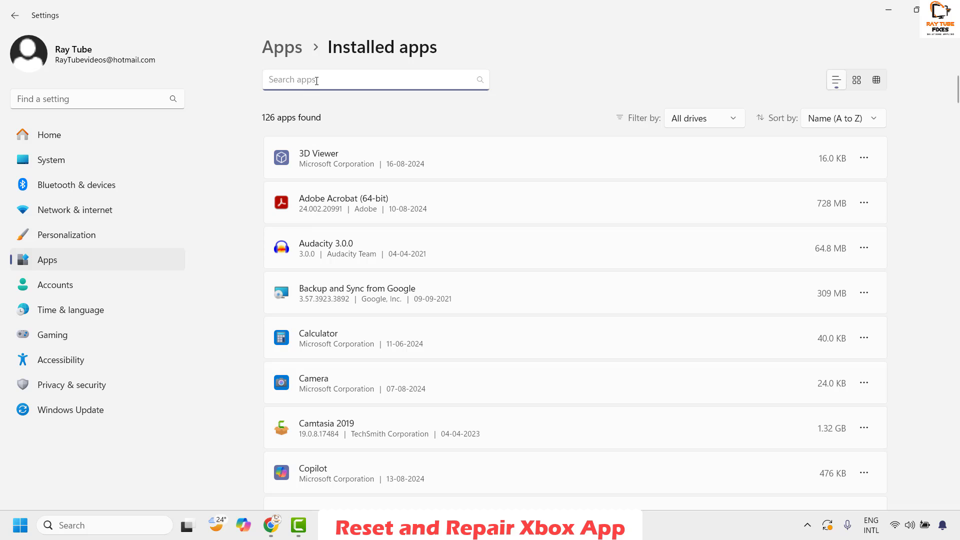
text(xbox)
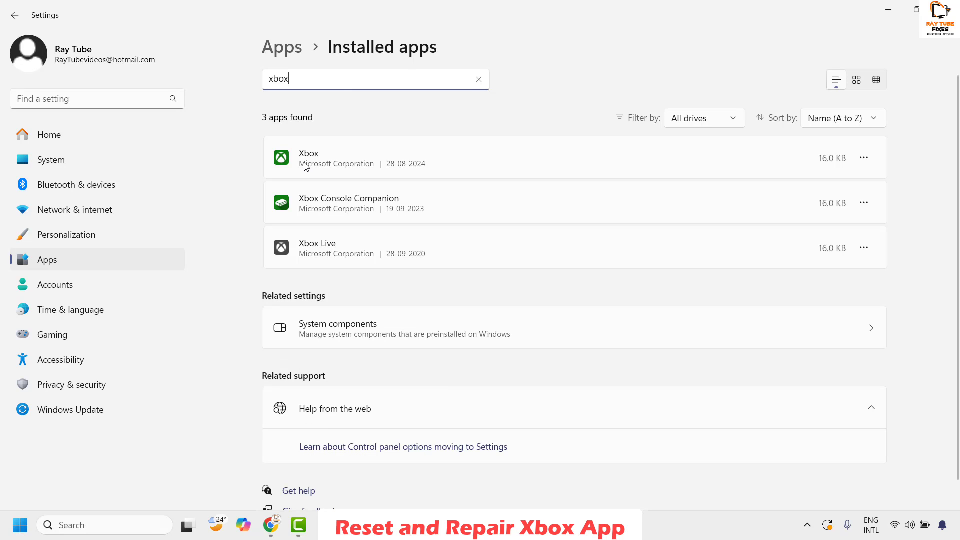
click(868, 160)
Step: Terminate the Xbox app and its processes from its Advanced options page
click(764, 186)
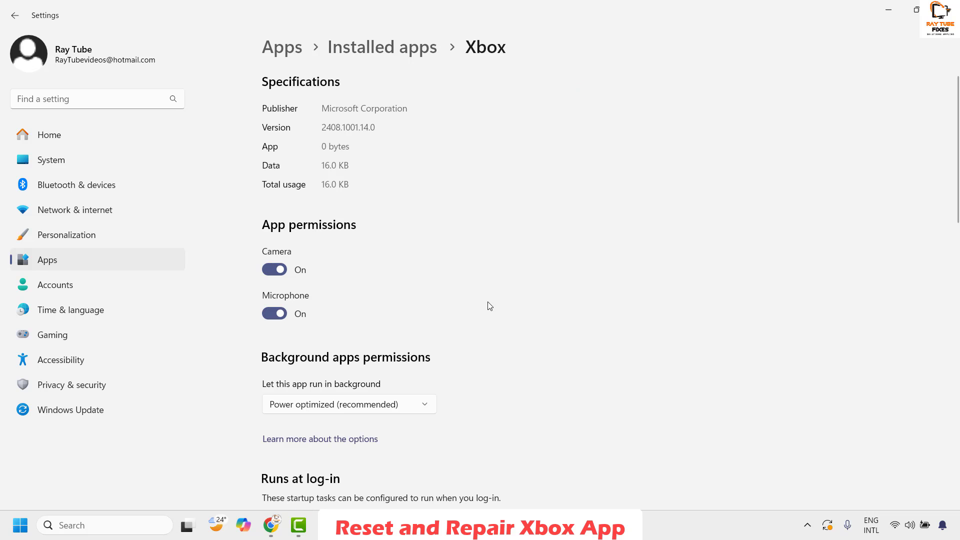
scroll(489, 305, down, 5)
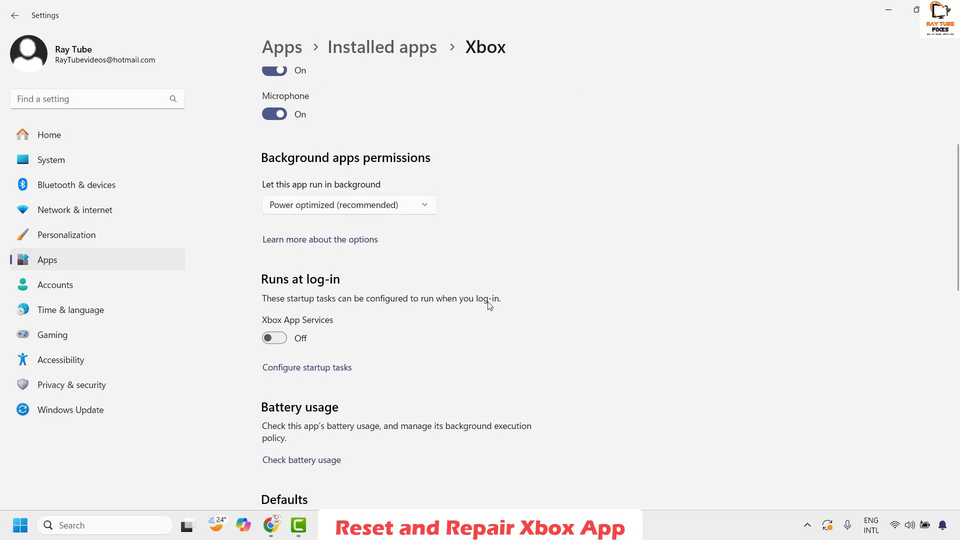
scroll(489, 305, down, 10)
click(295, 243)
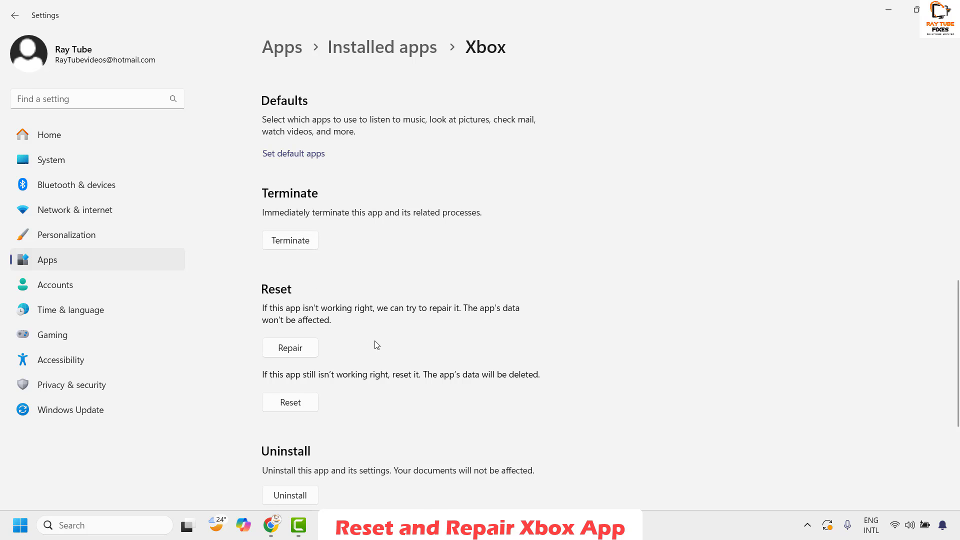
Step: Repair the Xbox app, then reset it, confirming deletion of its data
scroll(376, 345, down, 2)
click(289, 278)
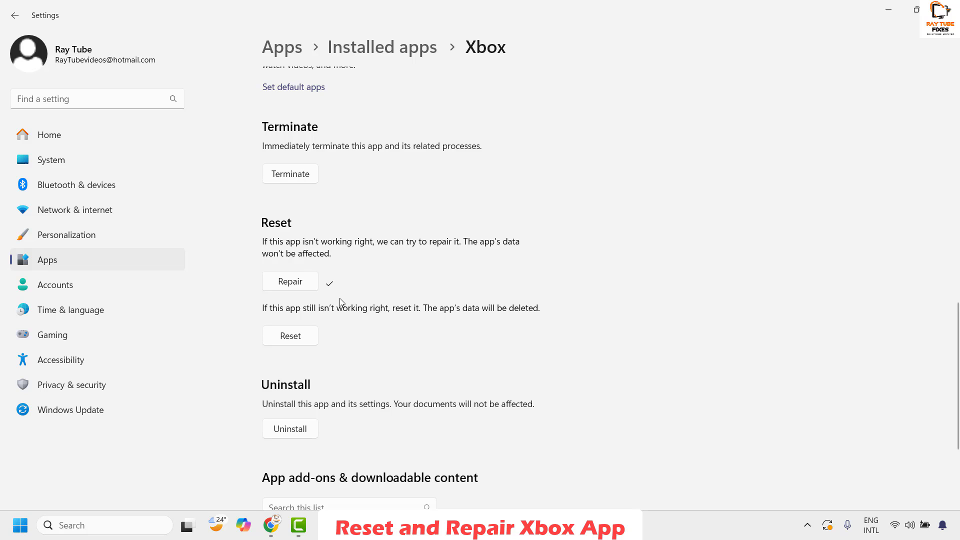
click(297, 343)
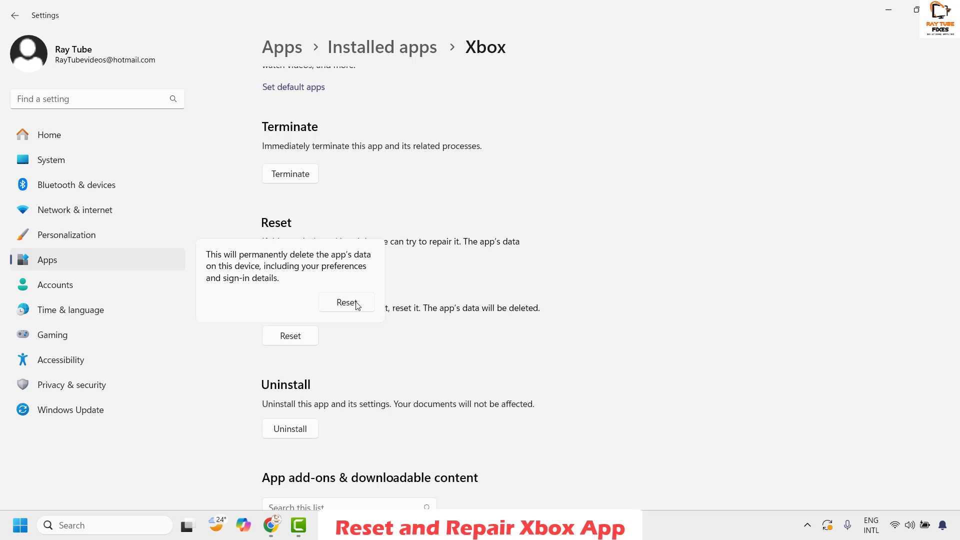
click(347, 303)
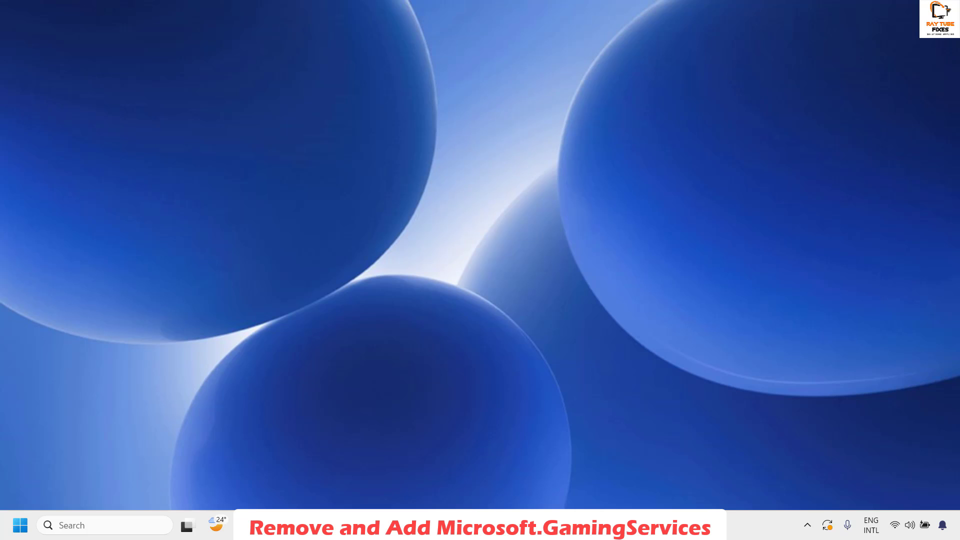
Step: Launch Windows PowerShell as administrator from search and move its window toward the centre
click(85, 523)
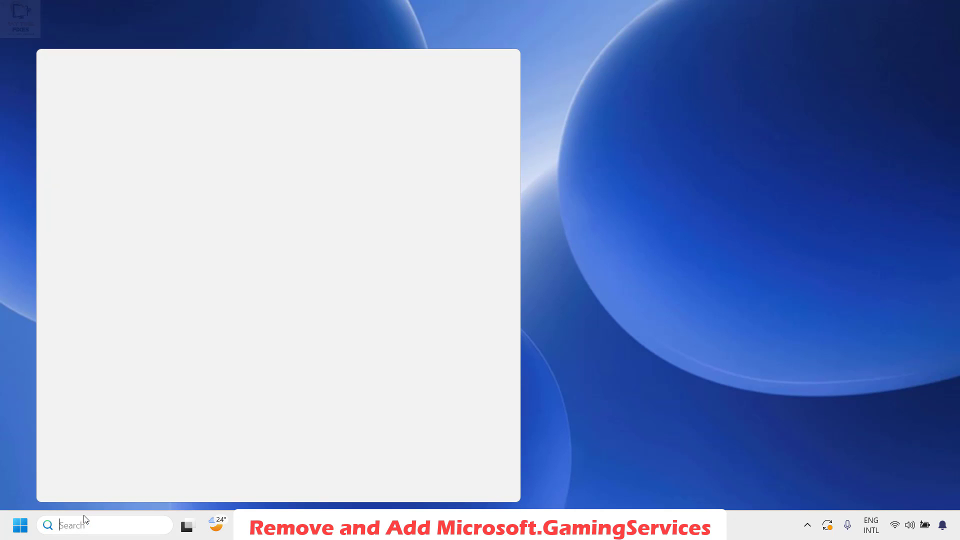
text(powershel)
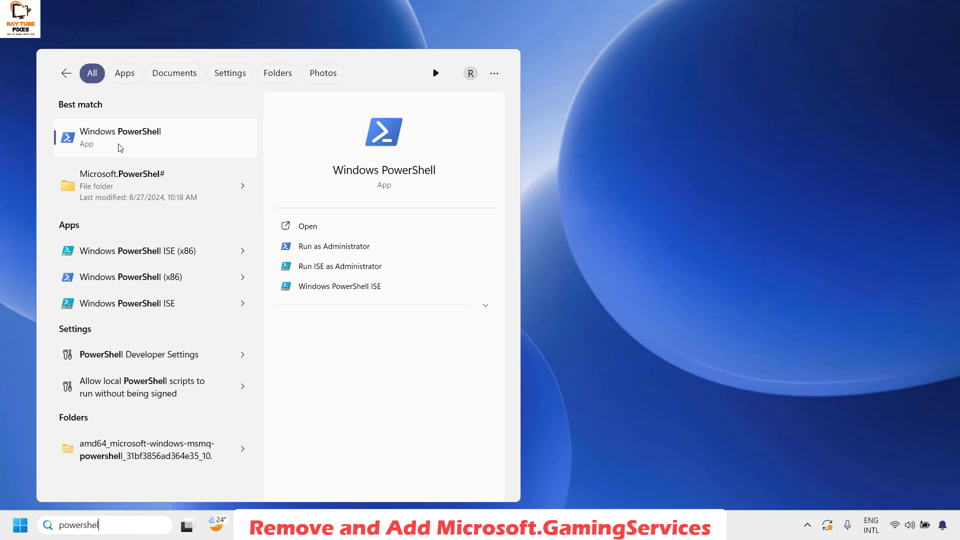
right_click(120, 142)
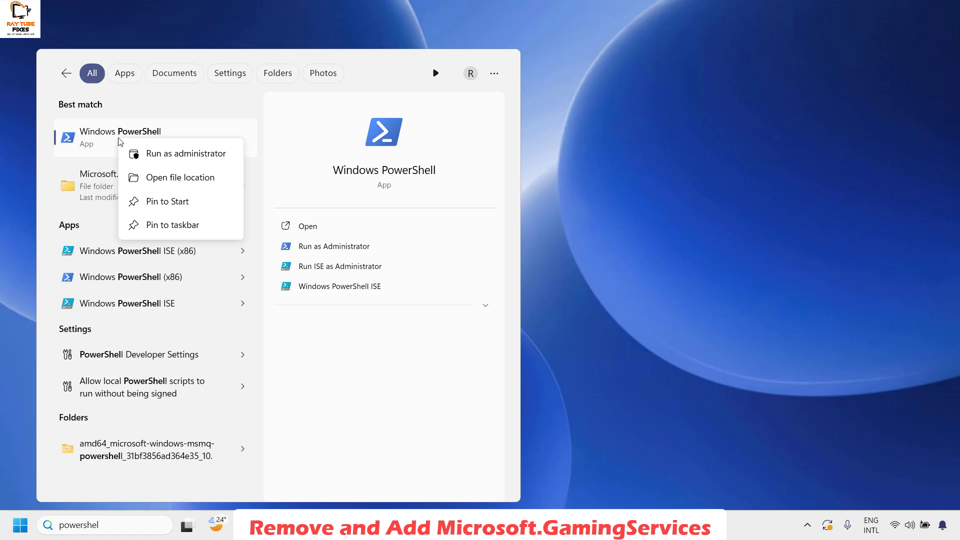
click(176, 154)
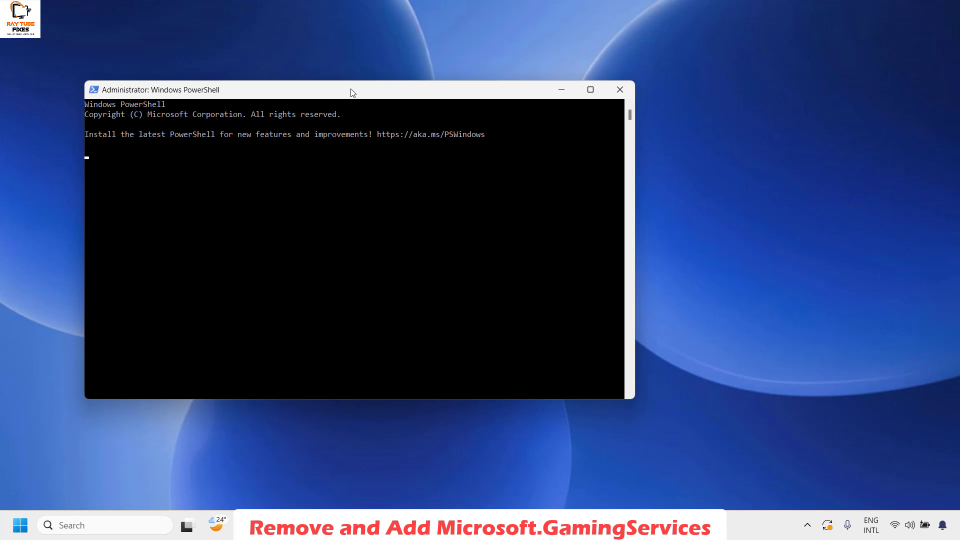
drag(352, 92, 478, 95)
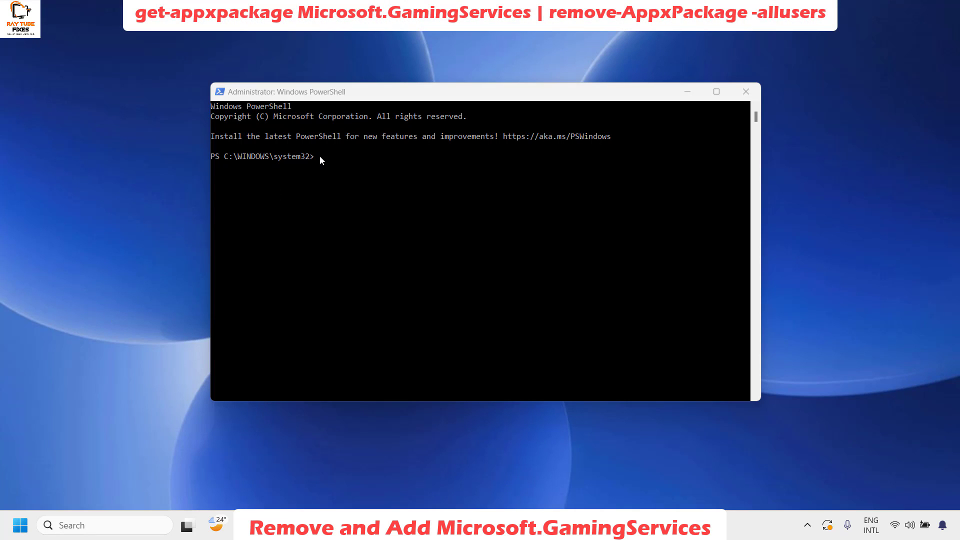
Step: Paste and run 'get-appxpackage Microsoft.GamingServices | remove-AppxPackage -allusers' in PowerShell
right_click(315, 93)
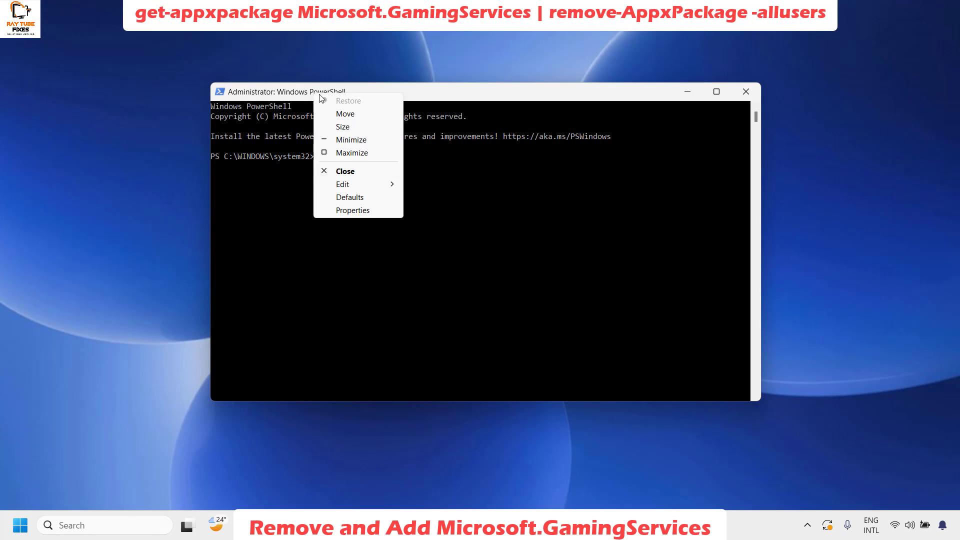
mouse_move(383, 185)
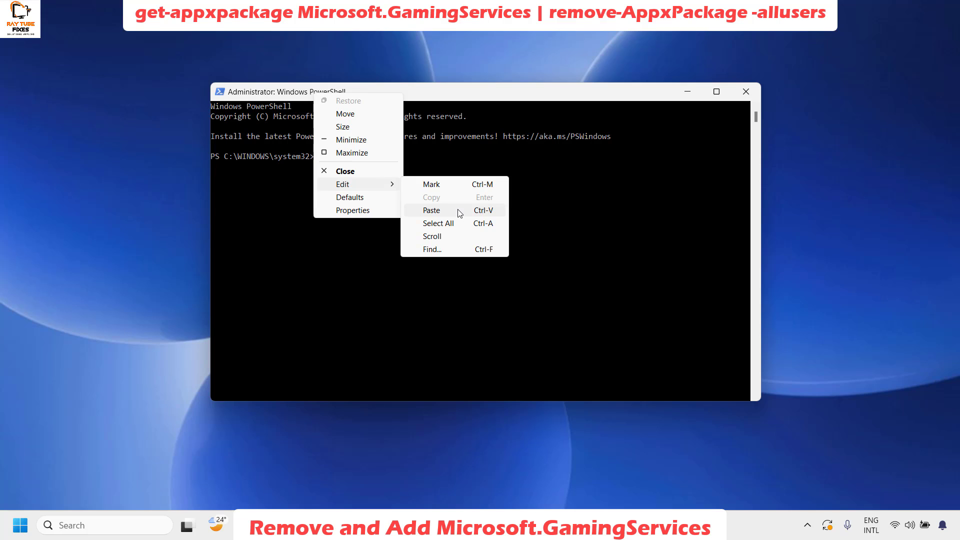
click(459, 213)
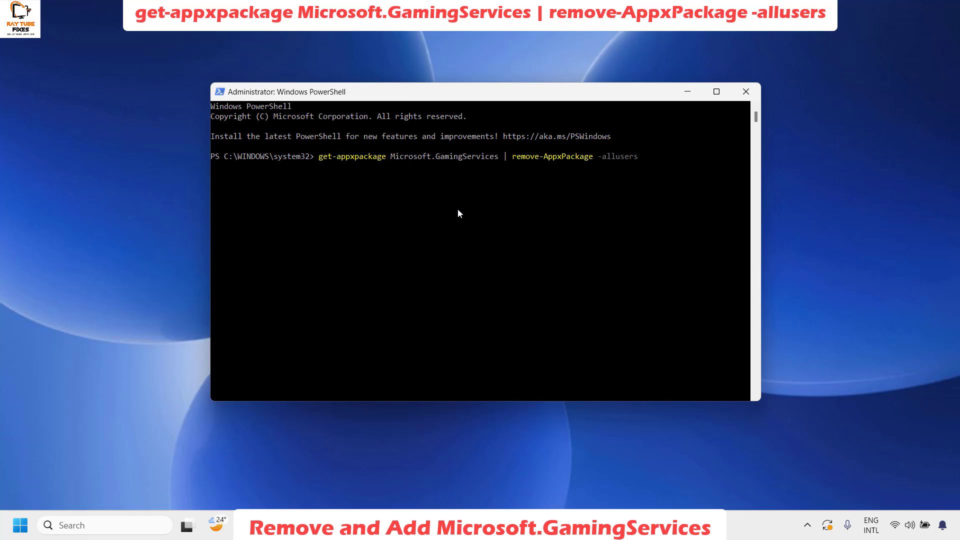
key(Return)
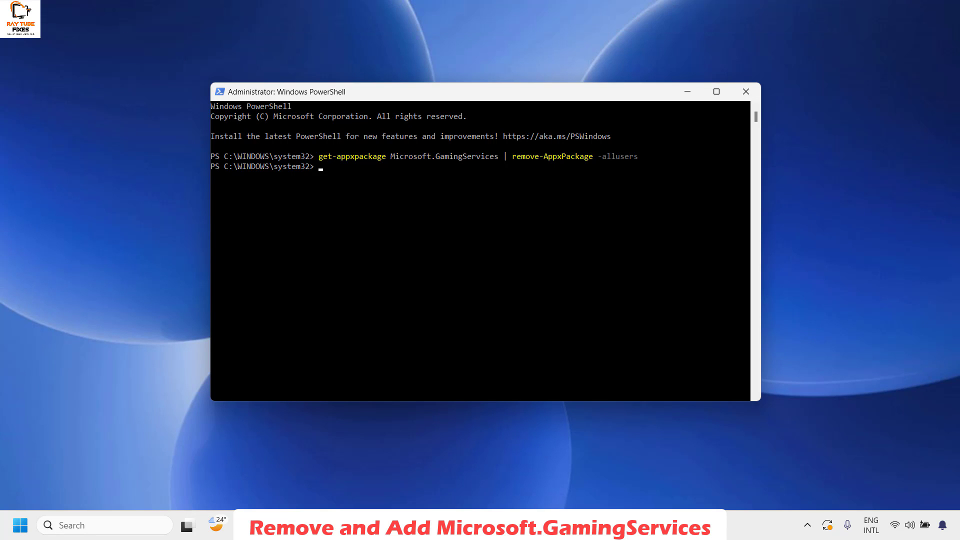
Step: Open Gaming Services' Store page via 'start ms-windows-store', install it, then close Store and PowerShell
click(329, 165)
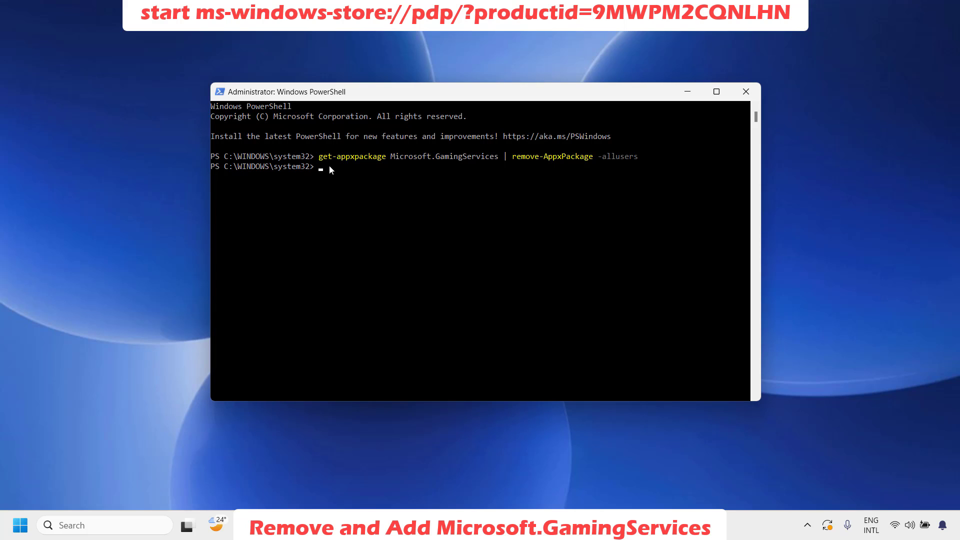
text(start ms-windows-store://pdp/?productid=9MWPM2CQNLHN)
key(Return)
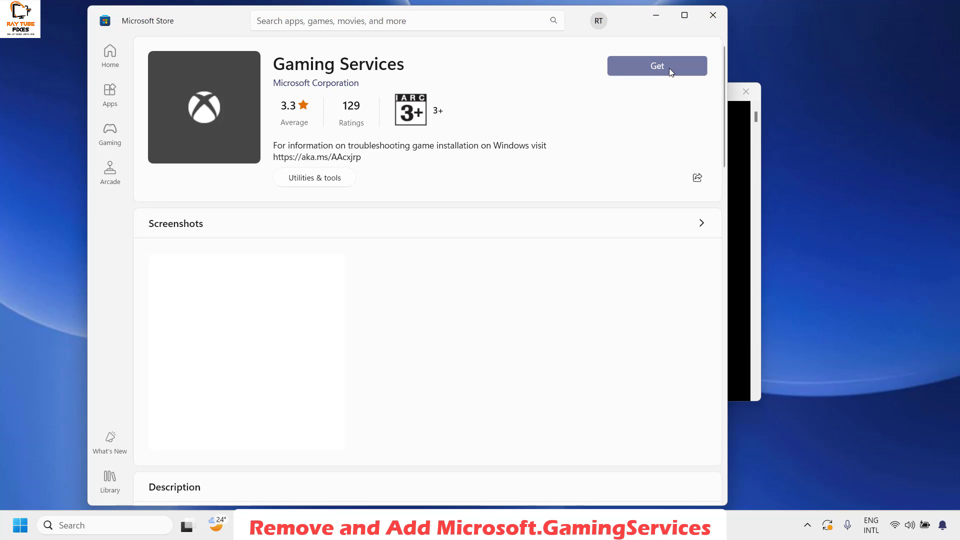
click(668, 68)
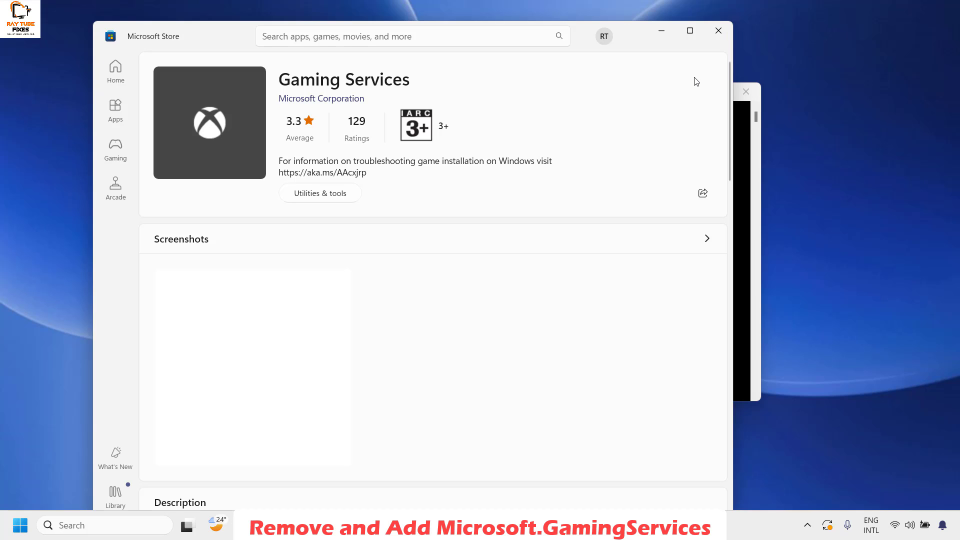
click(720, 34)
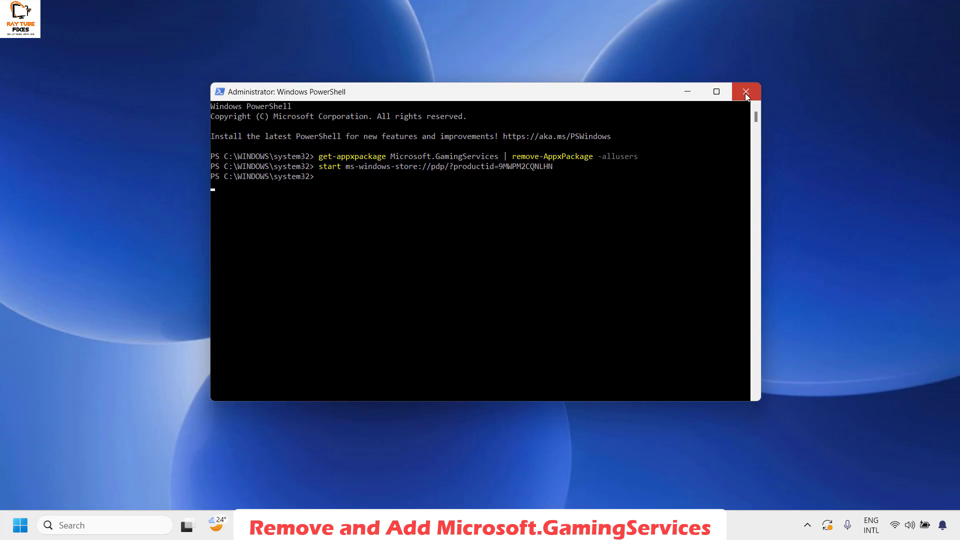
click(745, 93)
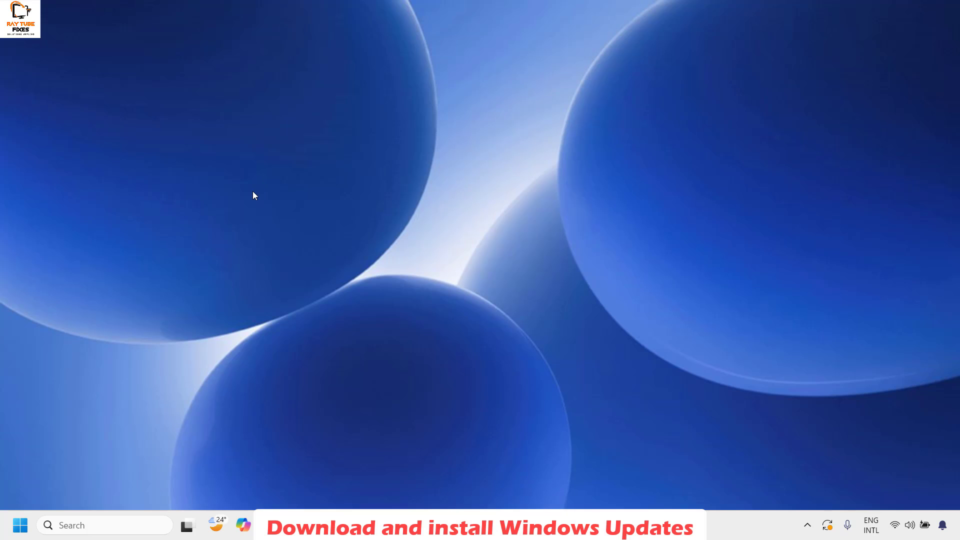
Step: Check Windows Update showing KB5041587 pending restart, then minimize Settings
right_click(20, 525)
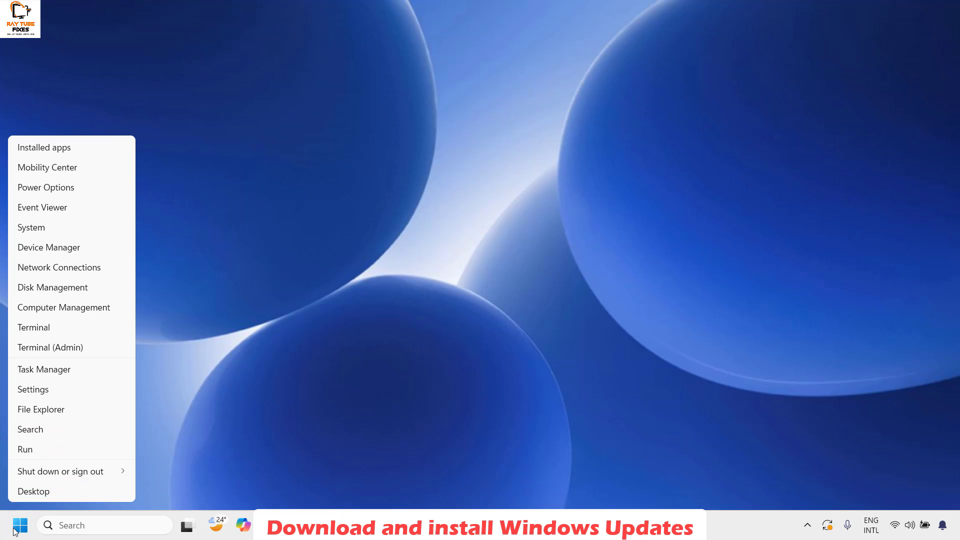
click(43, 389)
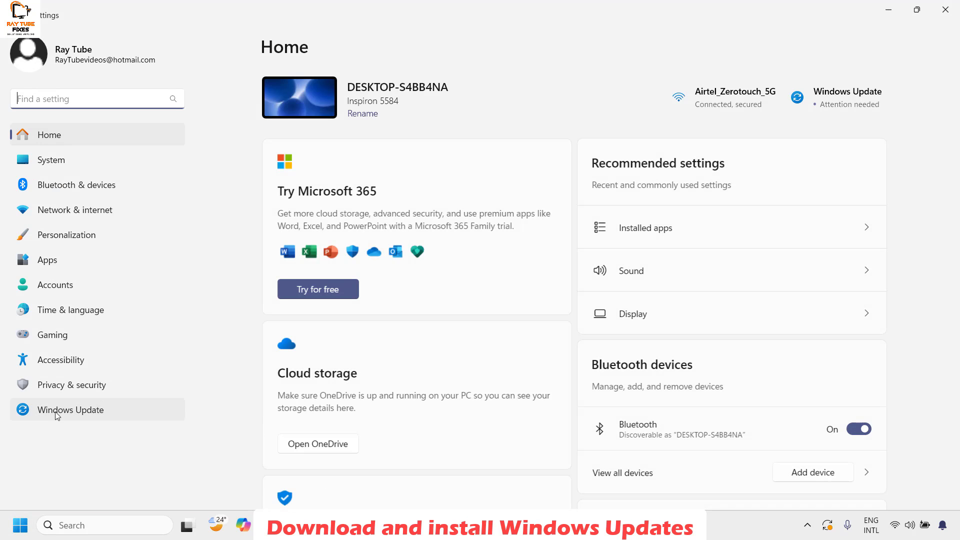
click(57, 411)
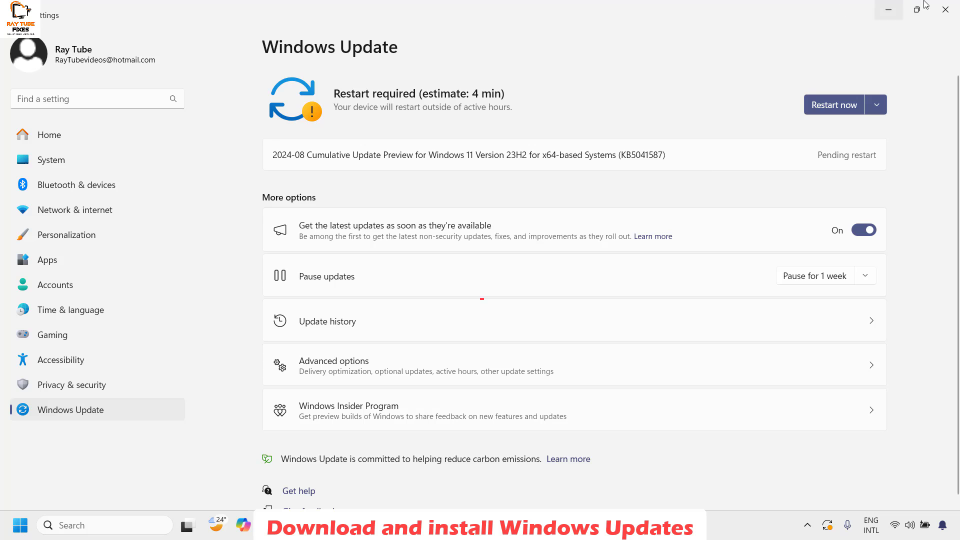
click(889, 9)
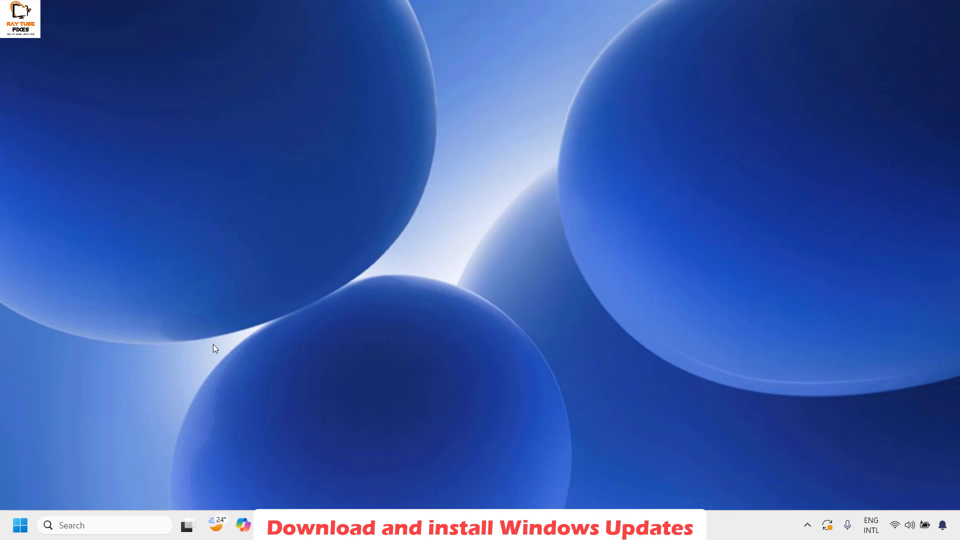